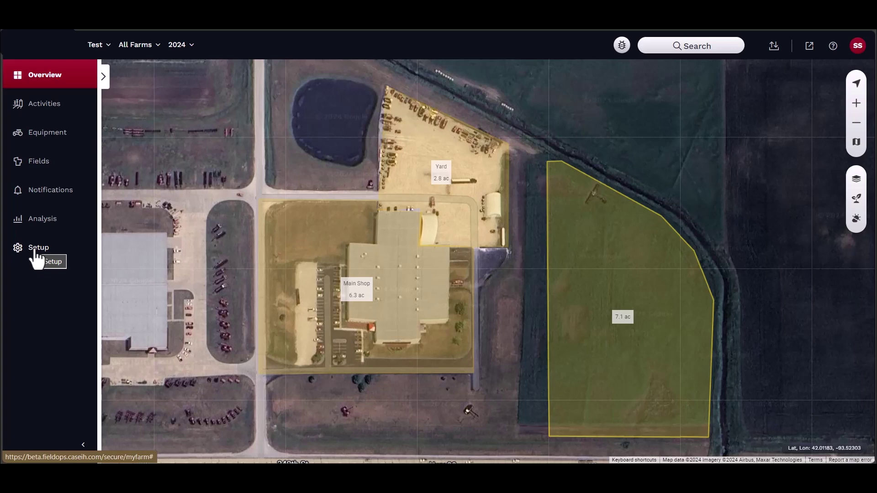
Open the Geofences list under Setup > Equipment and start a new geofence.
click(36, 251)
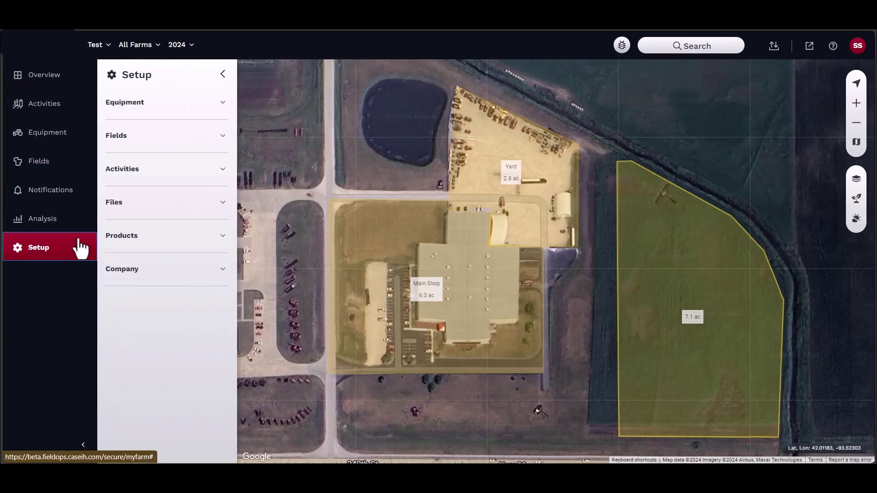
click(172, 114)
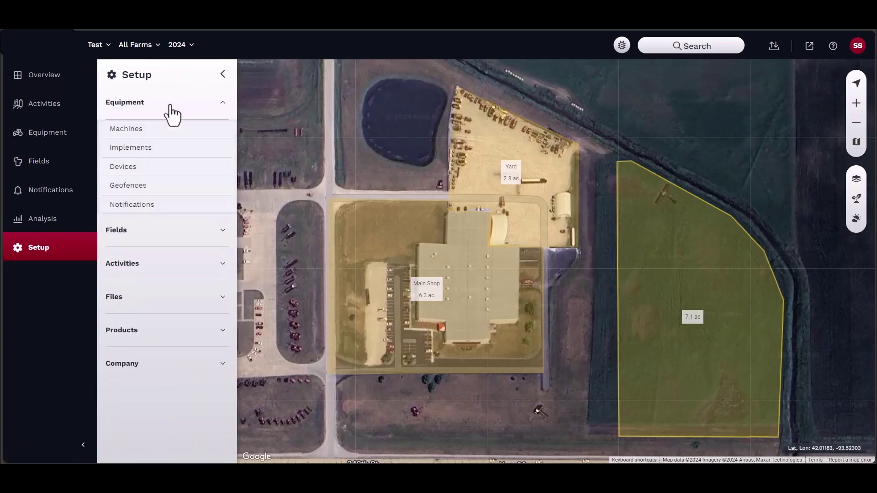
click(132, 187)
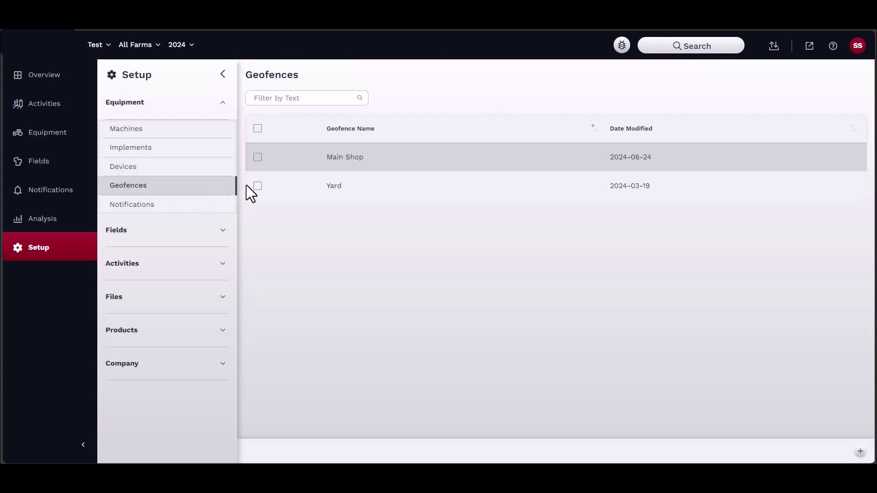
click(851, 443)
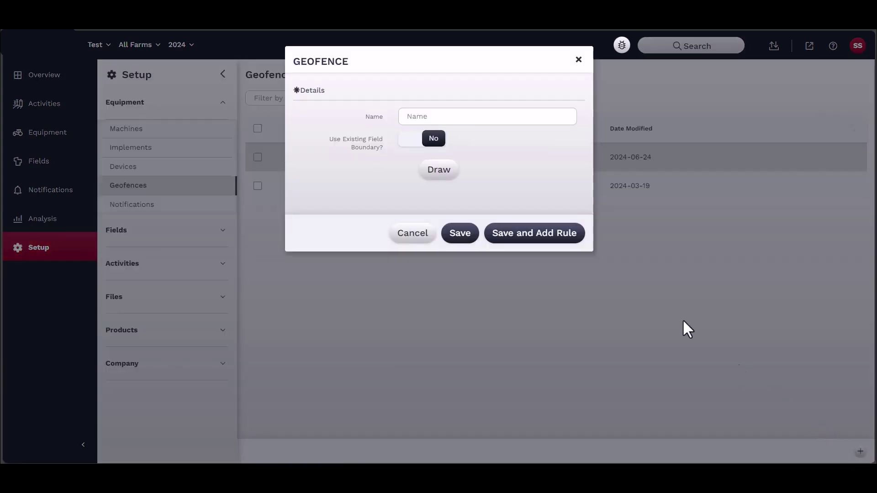
Name the new geofence 'New Yard'.
click(485, 114)
text(New Yared)
key(BackSpace)
key(BackSpace)
text(d)
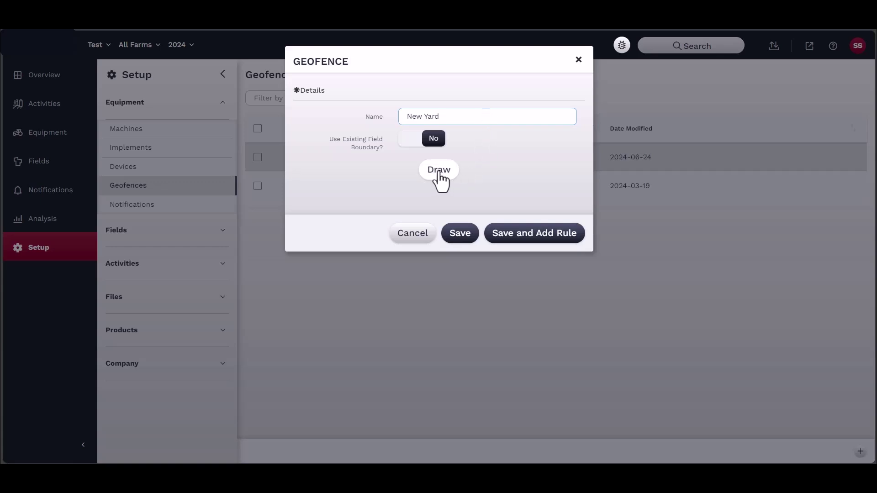
Try the East field as the boundary, then revert to No and open the drawing map.
click(416, 142)
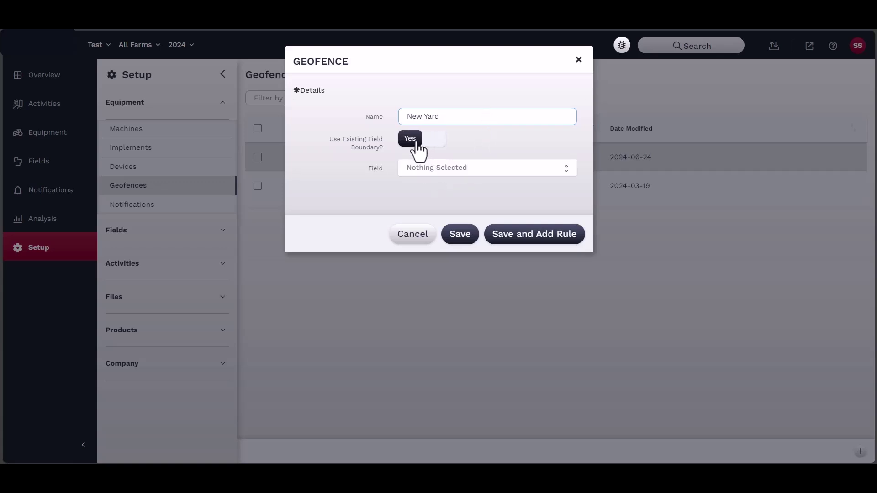
click(417, 168)
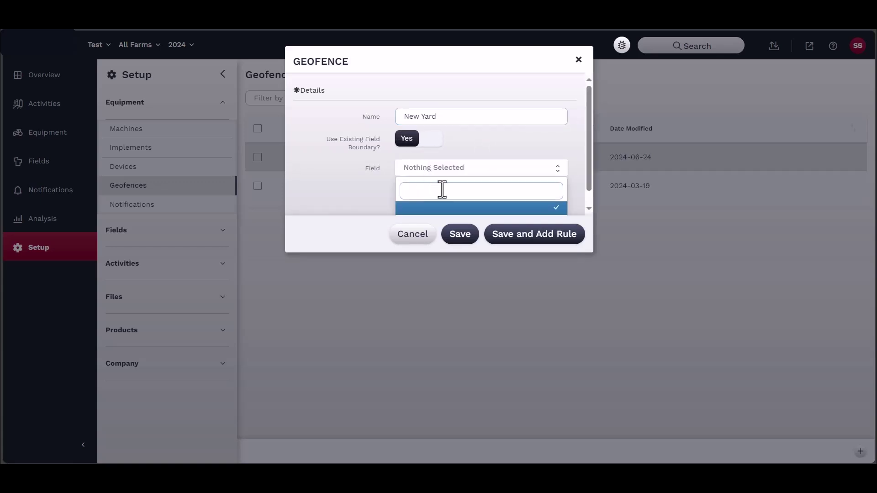
scroll(443, 192, down, 1)
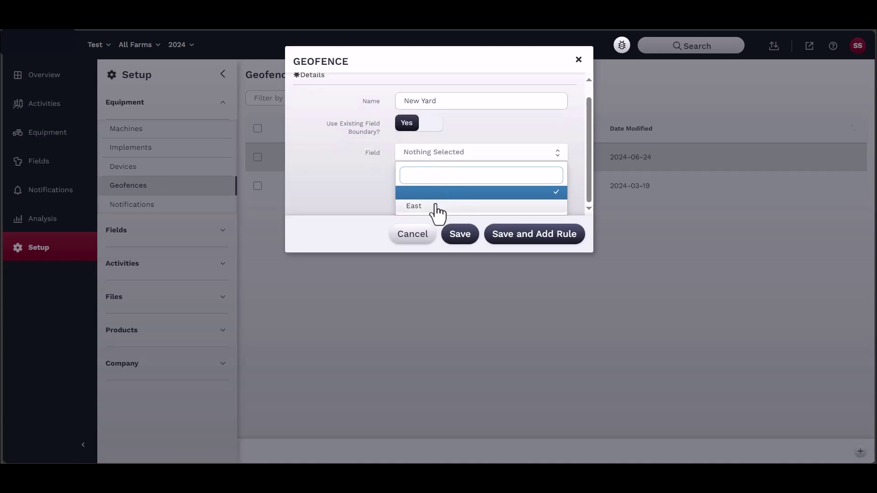
click(437, 206)
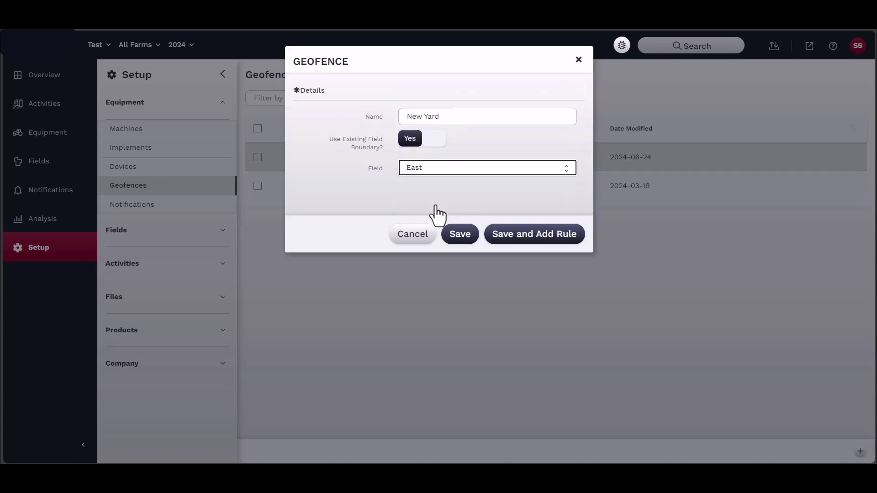
click(435, 145)
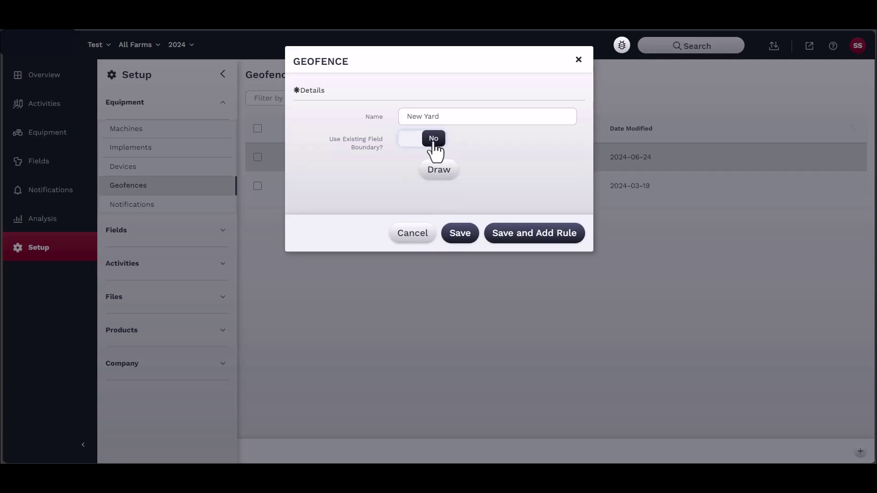
click(439, 171)
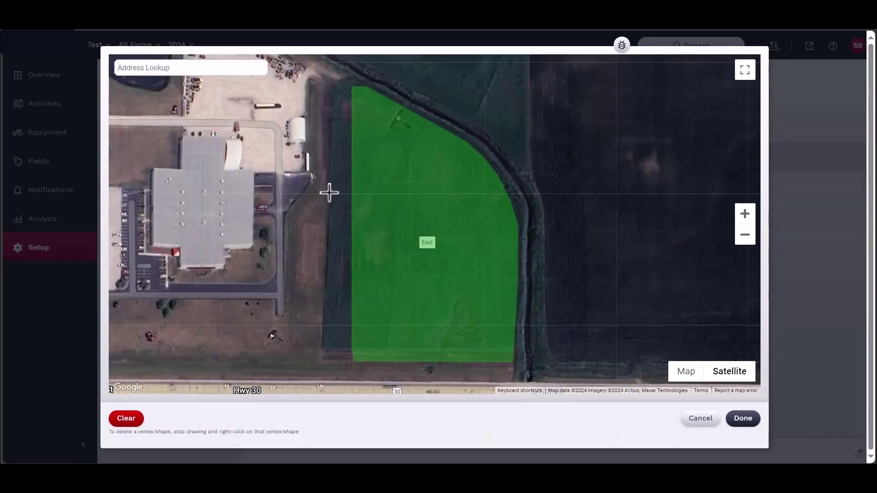
Outline a seven-corner closed boundary around the lot south of the shop by 240th St.
drag(320, 197, 495, 194)
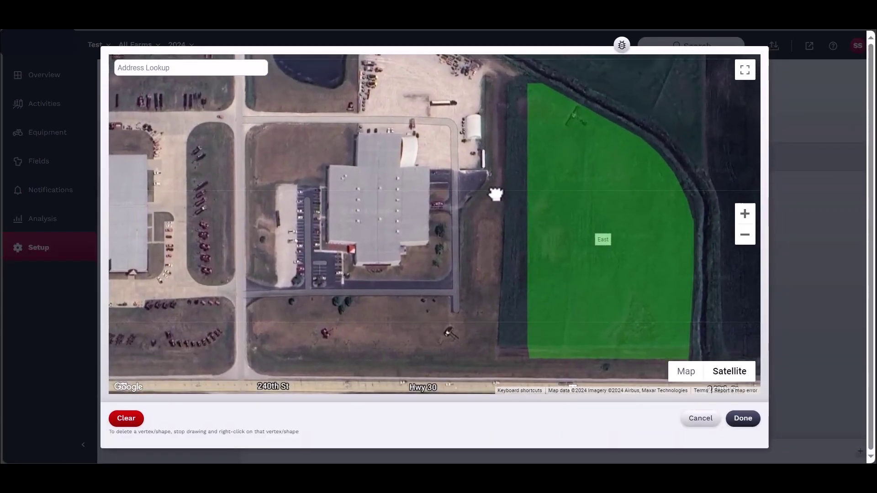
click(244, 293)
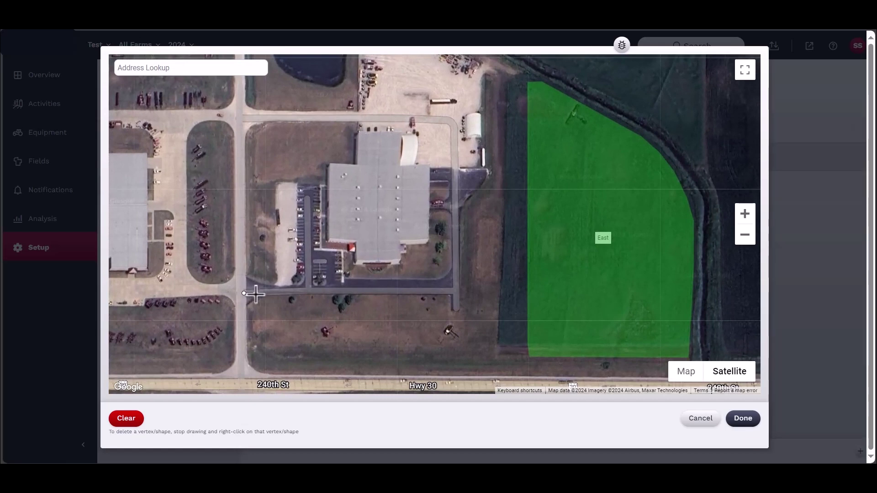
click(452, 292)
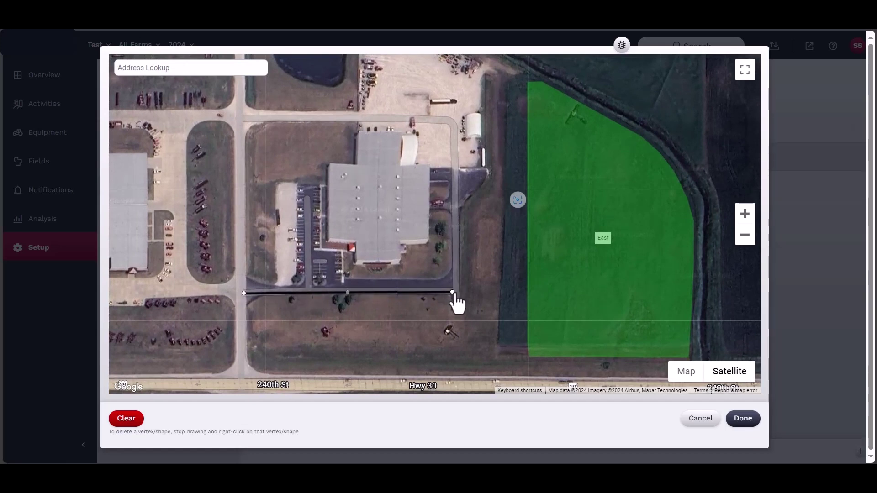
click(456, 202)
click(488, 182)
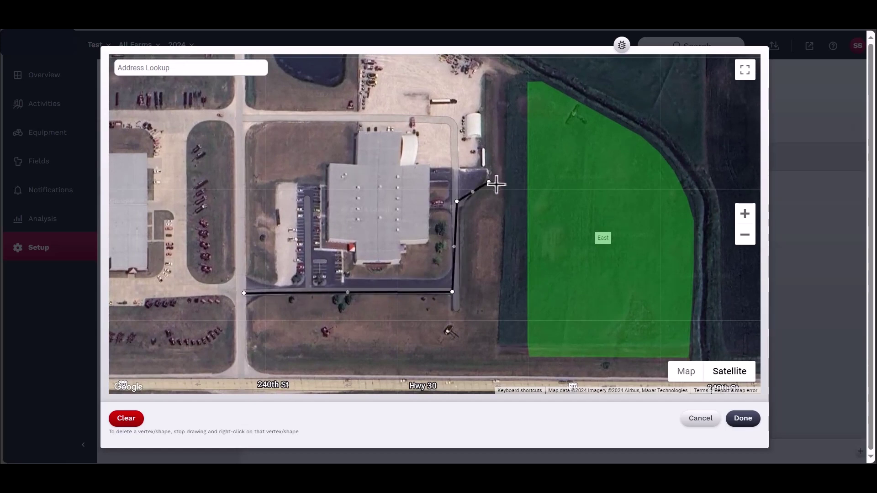
click(502, 185)
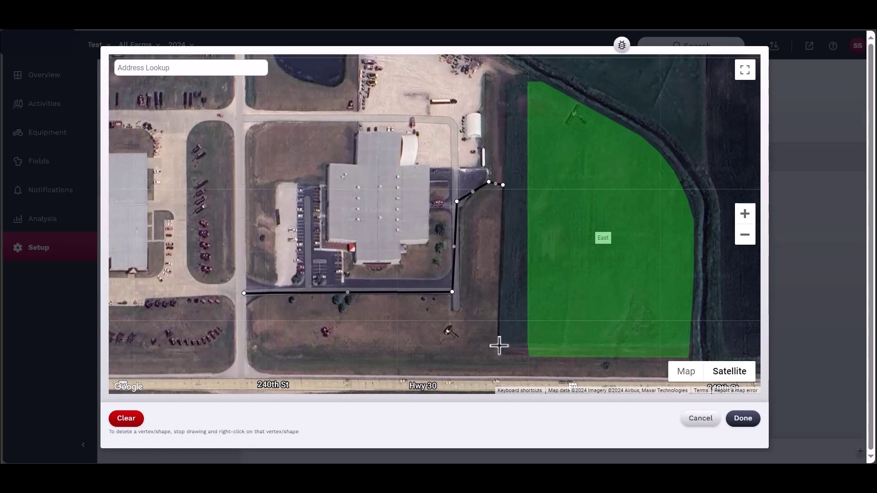
click(497, 375)
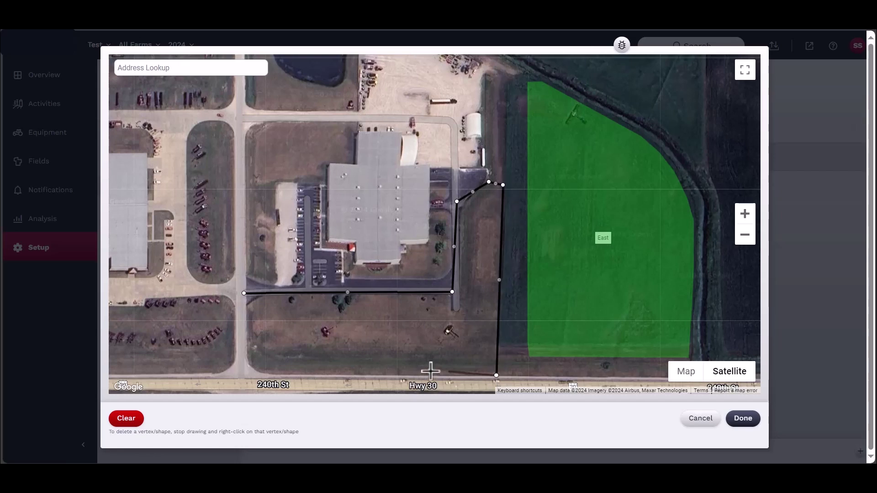
click(247, 370)
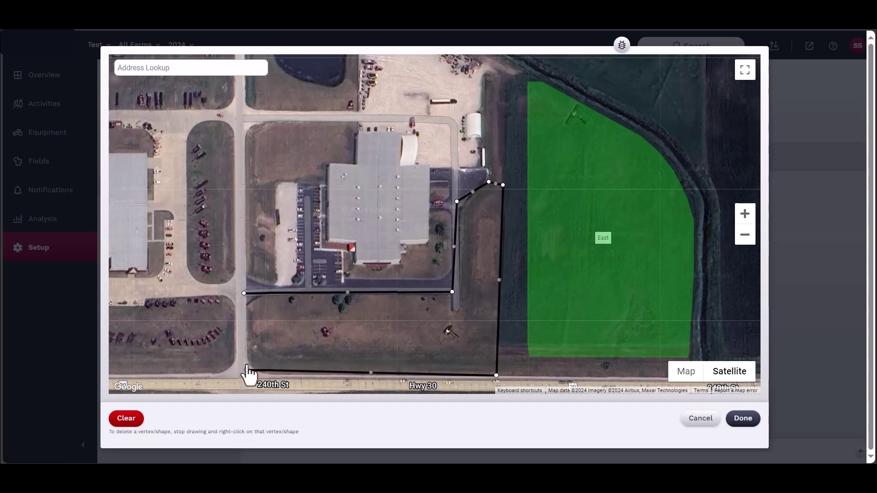
click(244, 293)
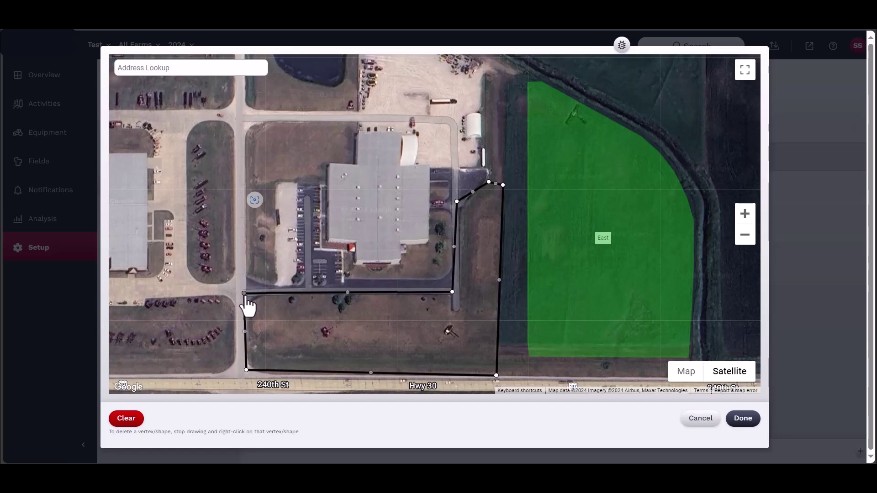
click(742, 420)
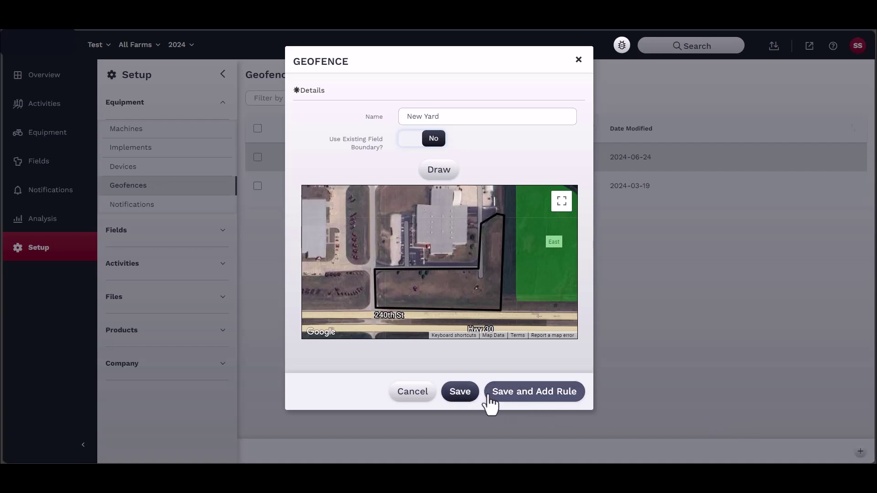
Save the New Yard geofence and name its notification 'Leave New Yard' for Any Equipment.
click(514, 406)
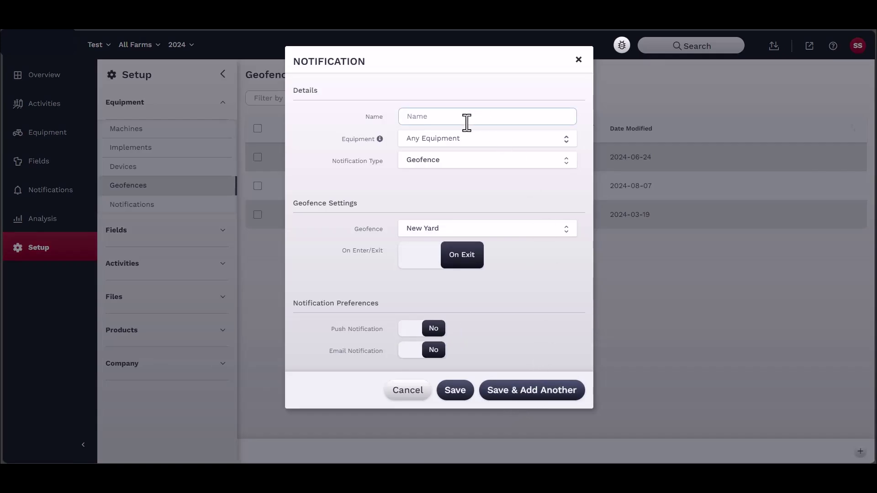
click(466, 121)
text(Leave YNew Yard)
click(489, 141)
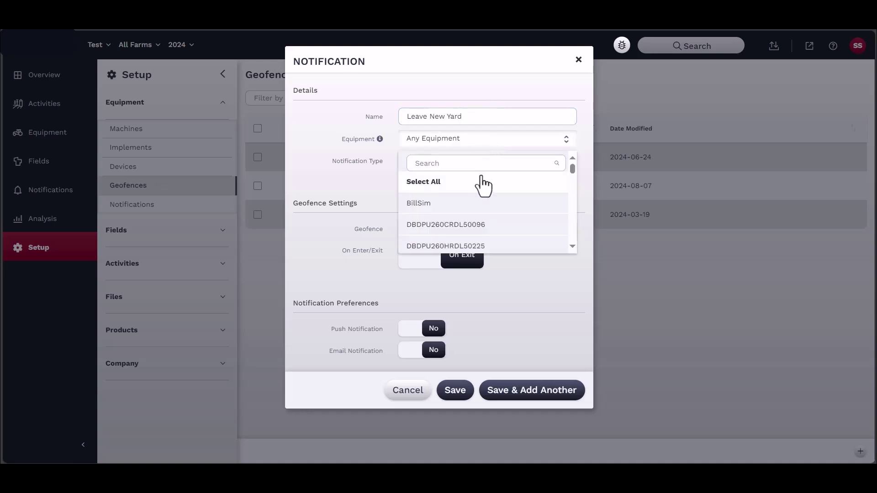
scroll(487, 228, down, 5)
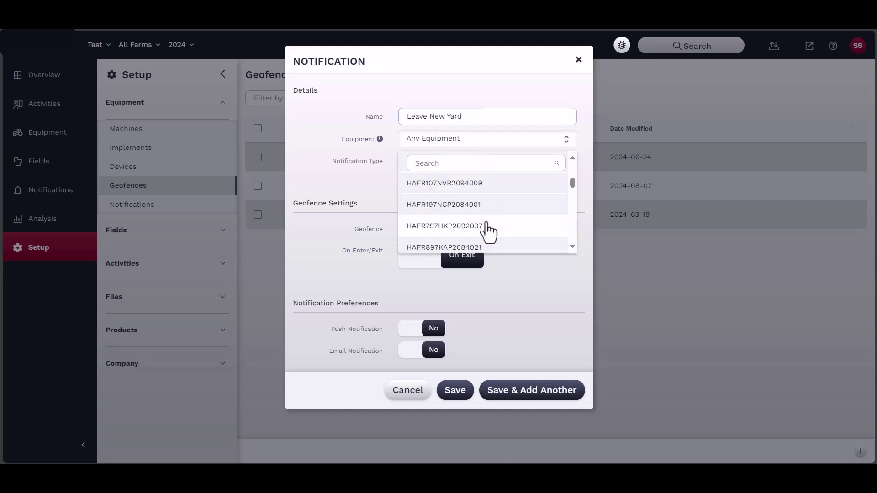
scroll(487, 228, down, 4)
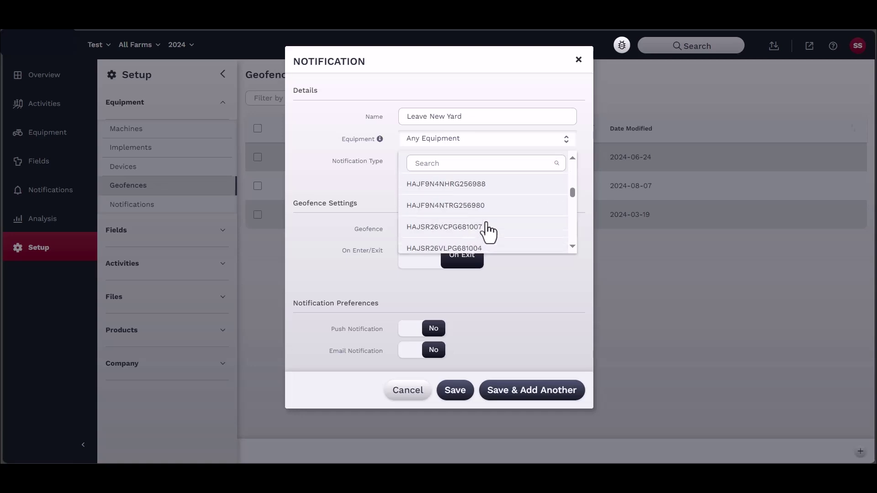
click(477, 141)
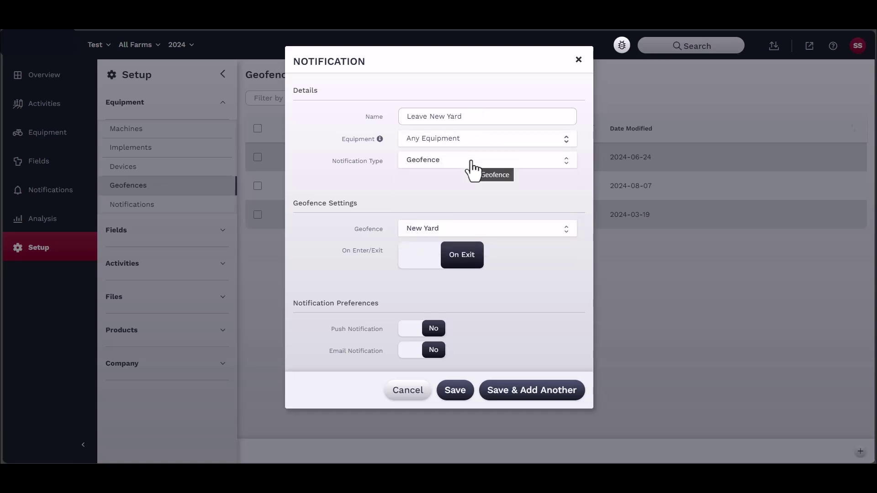
Set the alert to trigger On Exit with push only, then save the notification.
click(429, 262)
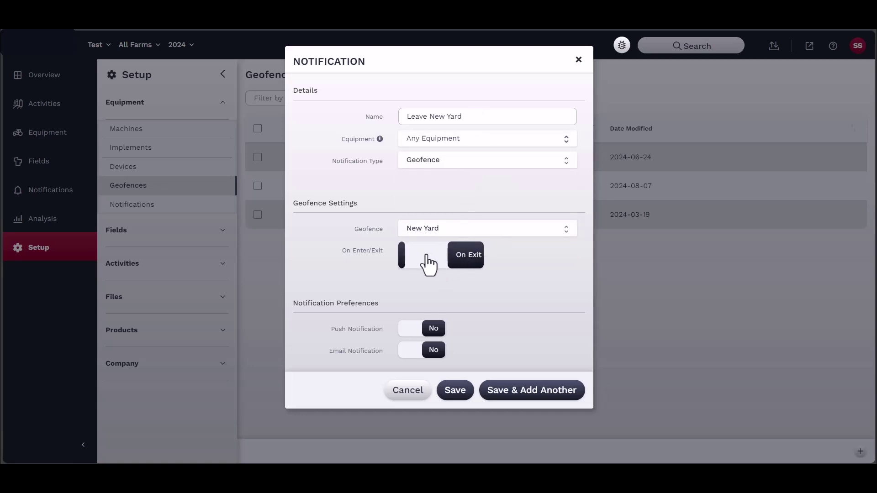
click(451, 267)
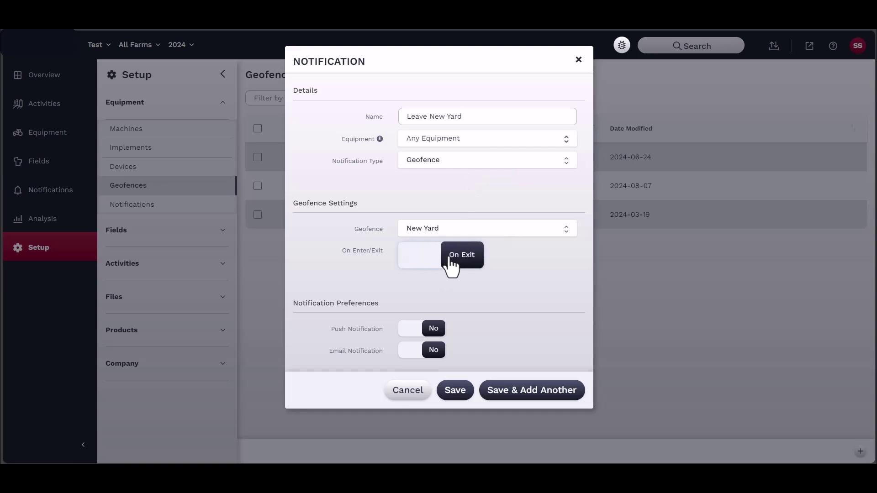
click(411, 332)
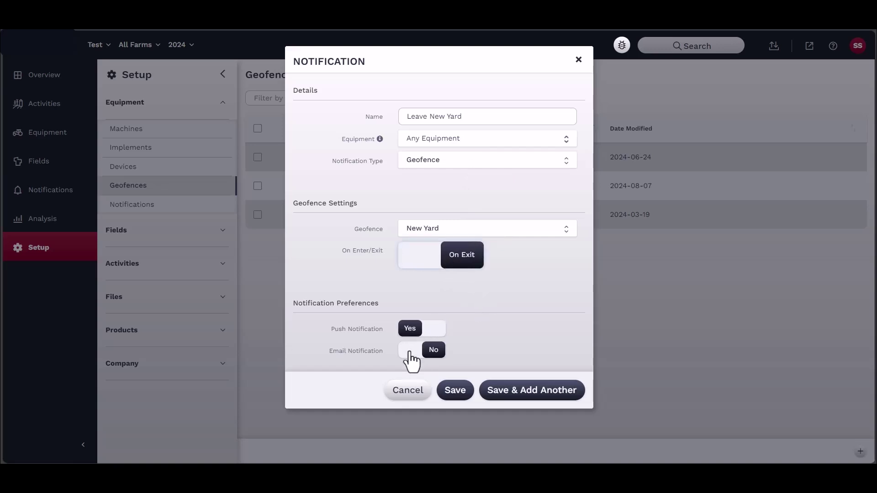
click(411, 356)
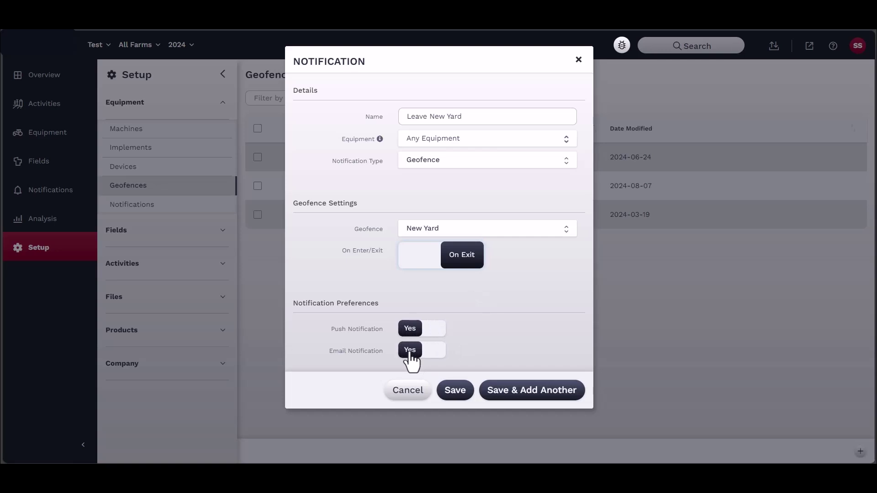
click(412, 356)
click(452, 392)
click(460, 429)
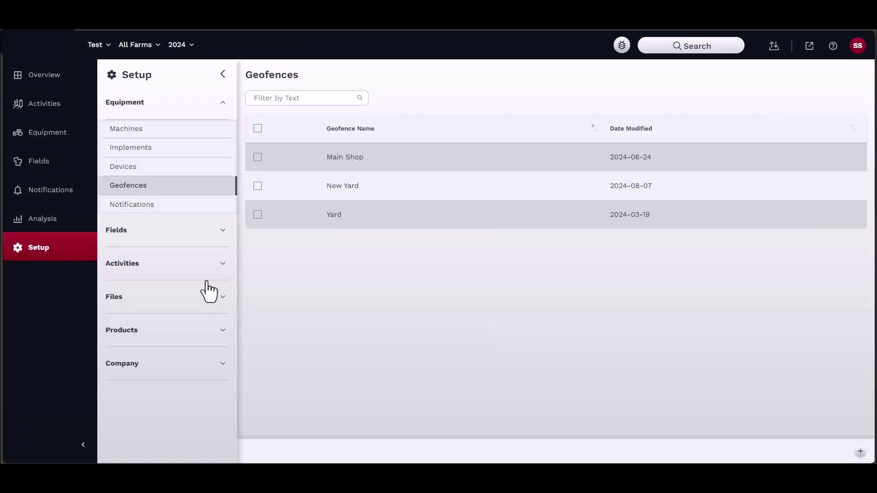
Show the Notifications list and select the Leave New Yard row.
click(150, 211)
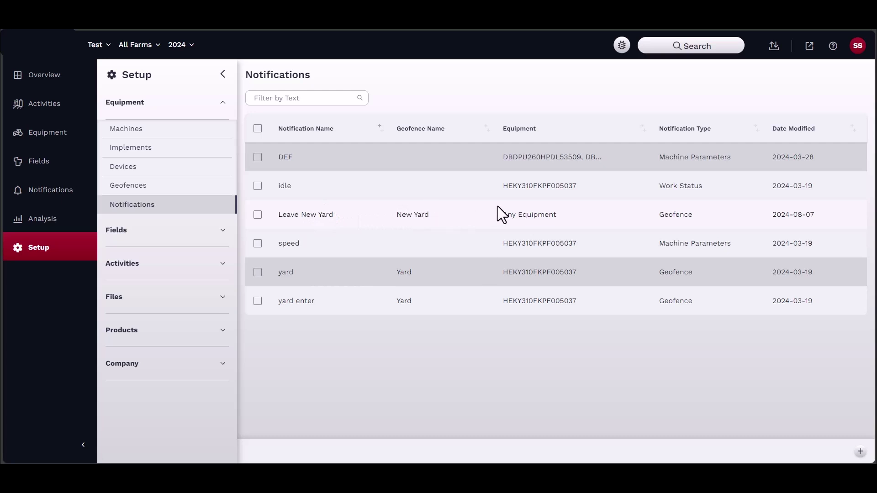
click(673, 210)
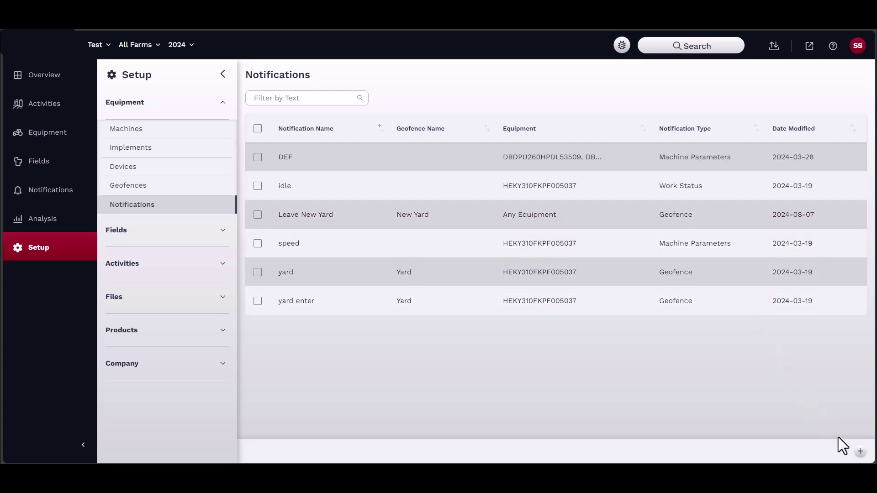
Create a new notification named 'Too Fast' and list the available notification types.
click(859, 452)
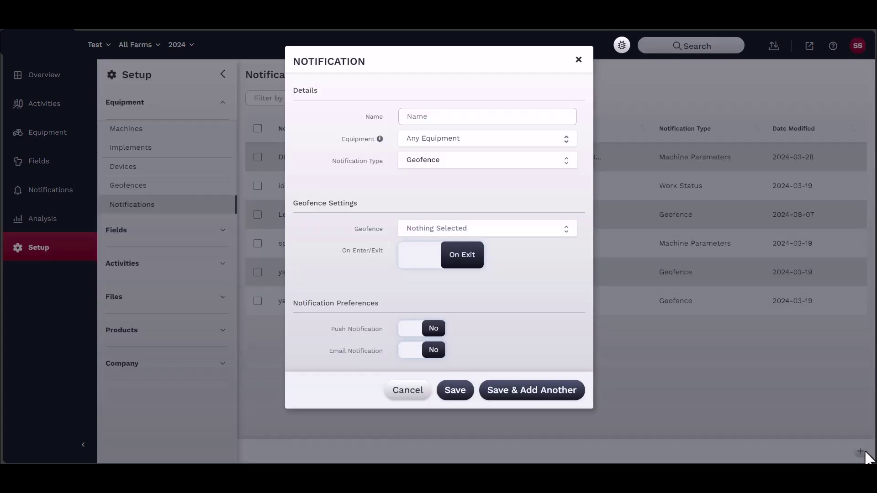
click(445, 120)
text(Too FAst)
key(BackSpace)
key(BackSpace)
key(BackSpace)
text(ast)
click(465, 167)
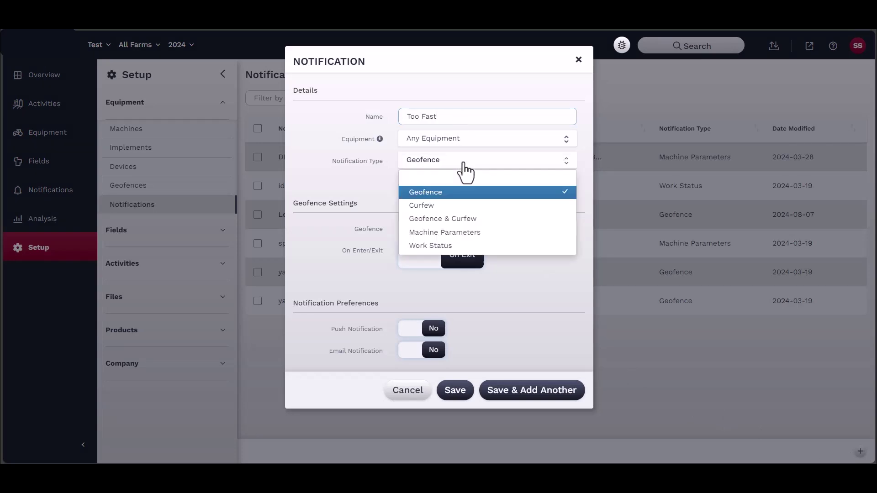
Make Too Fast a Machine Parameters alert on Ground Speed above 5 mph.
click(440, 233)
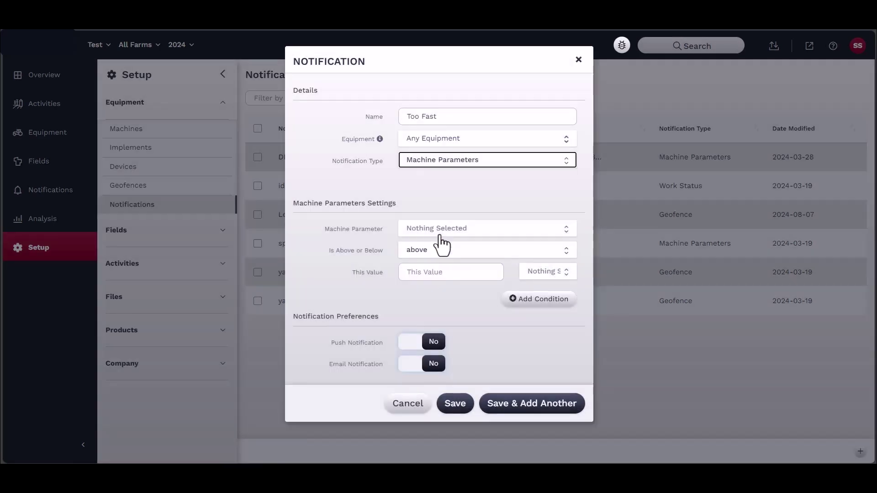
click(438, 233)
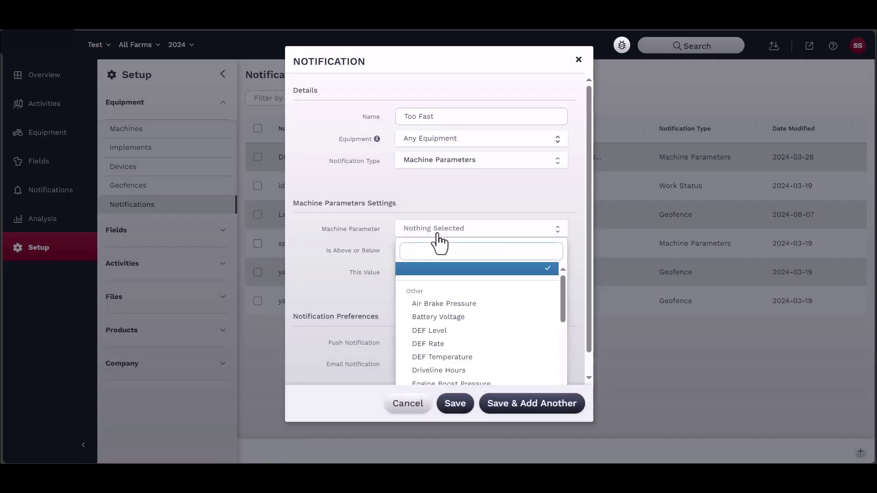
scroll(444, 333, down, 5)
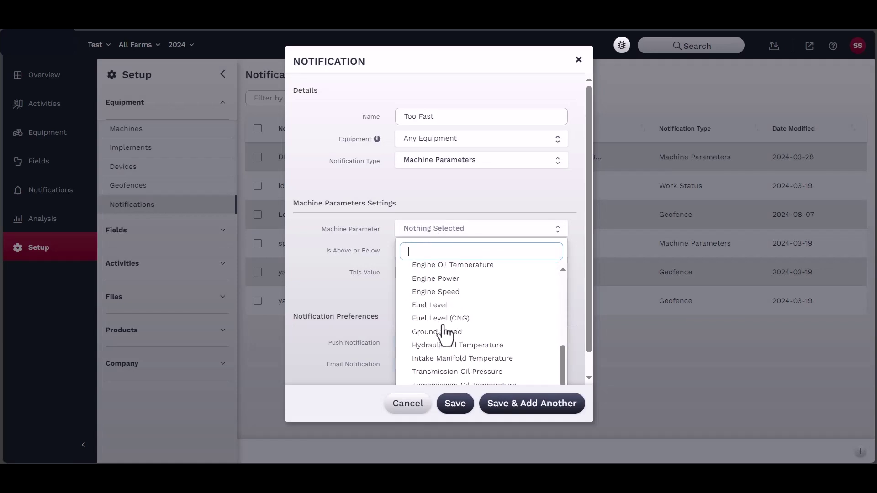
scroll(444, 335, down, 1)
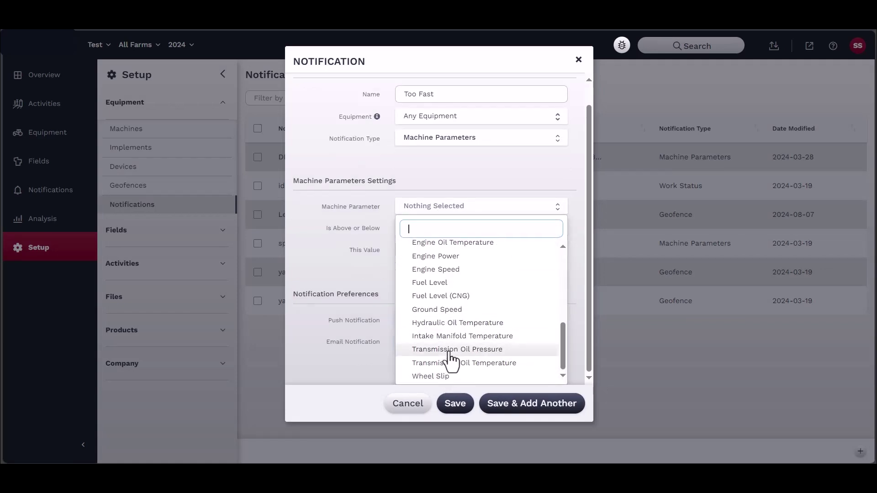
click(446, 310)
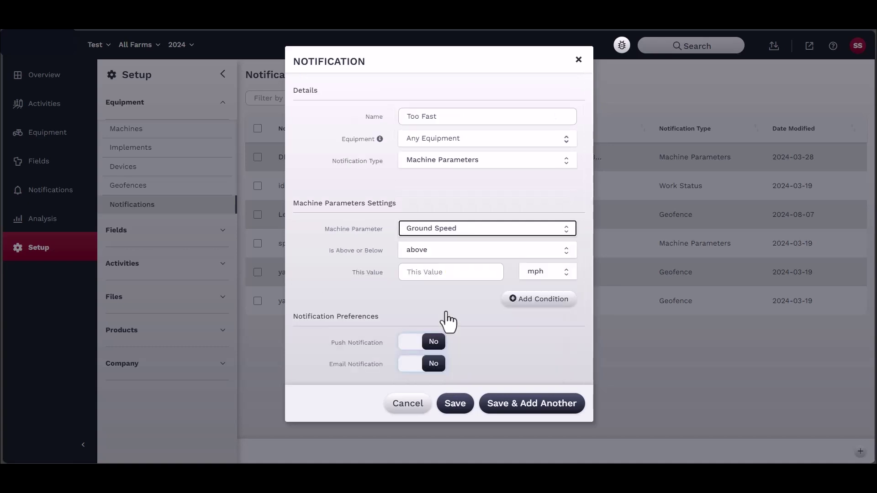
click(456, 270)
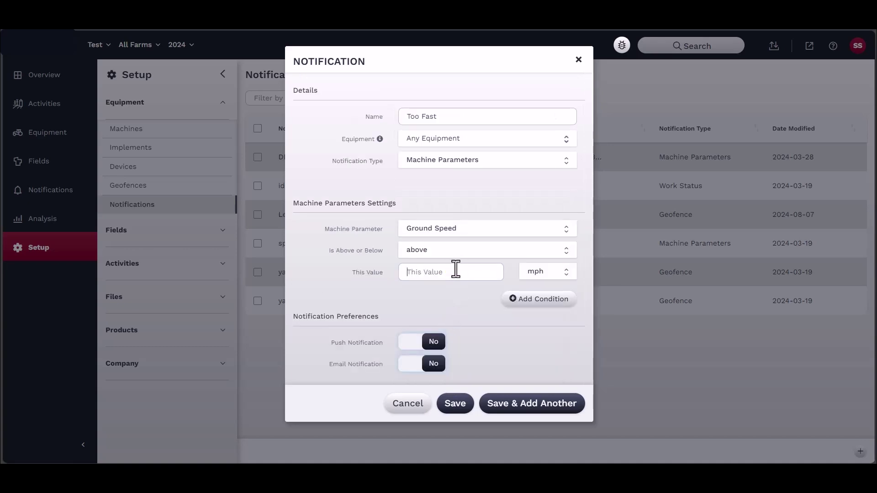
text(5)
Add then remove an extra condition, turn push alerts on, and save Too Fast.
click(524, 302)
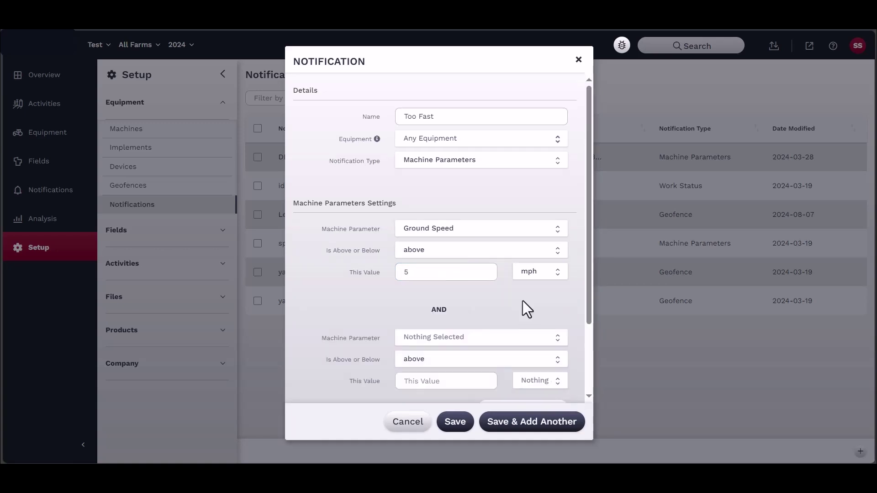
scroll(522, 304, down, 2)
scroll(457, 264, down, 1)
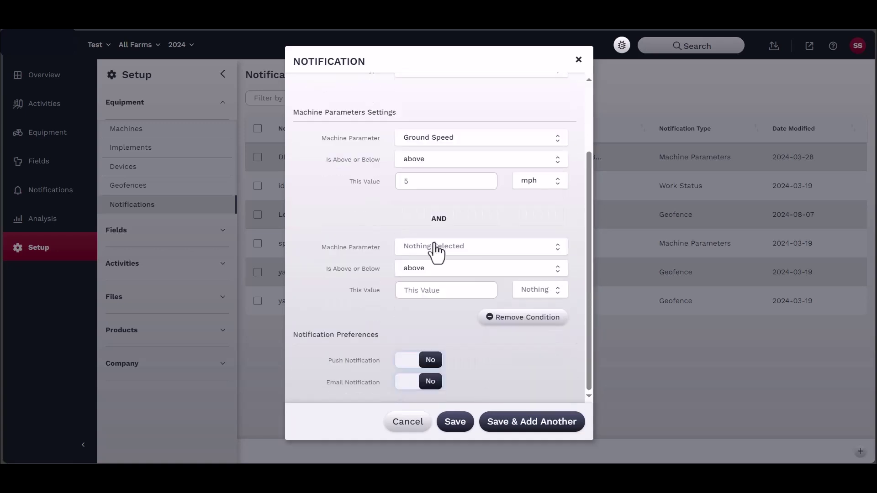
click(524, 319)
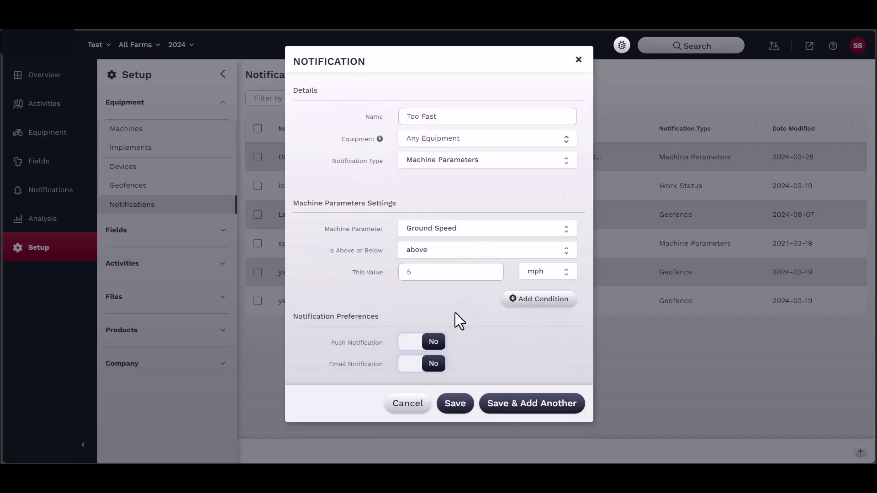
click(433, 343)
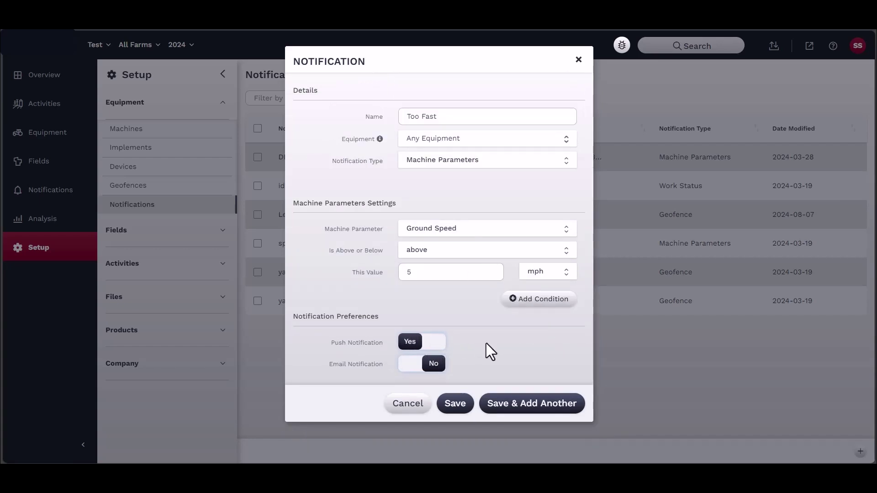
click(456, 404)
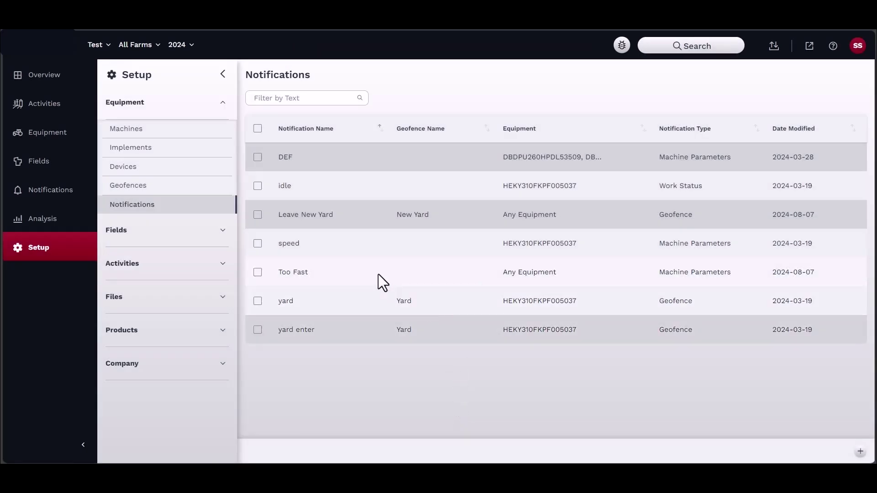
Tick the Too Fast and Leave New Yard notifications and request their deletion.
click(258, 272)
click(258, 215)
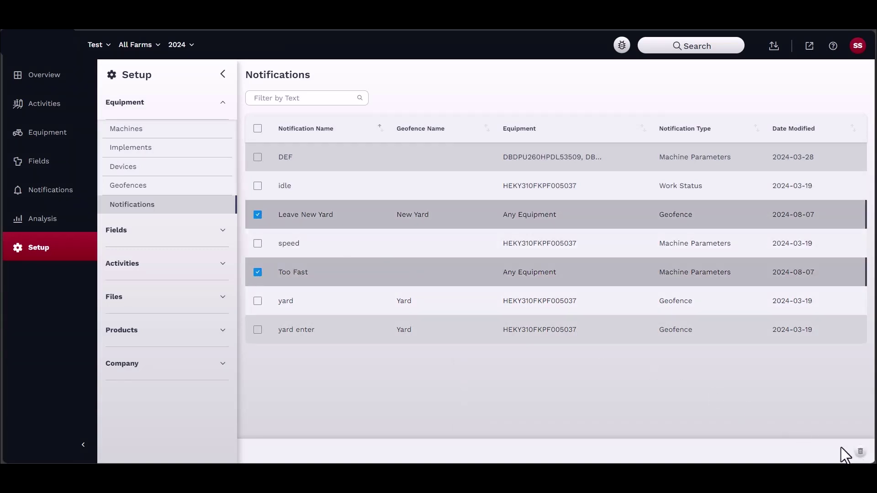
click(860, 452)
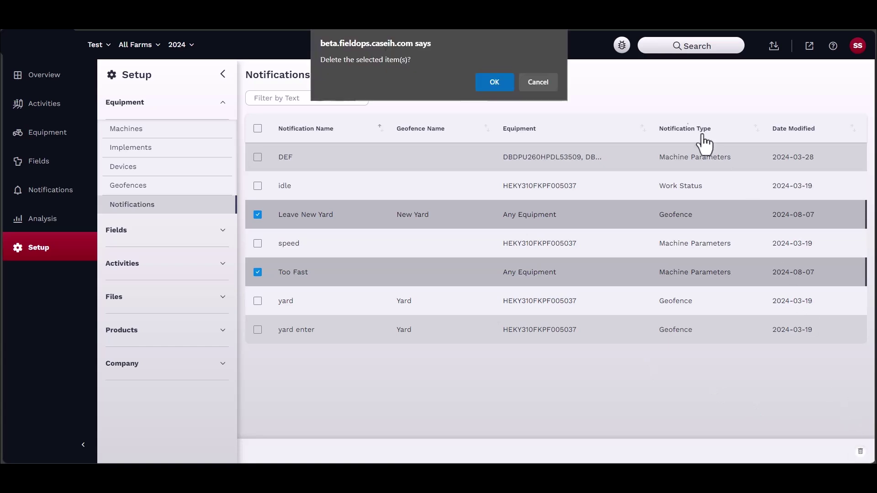